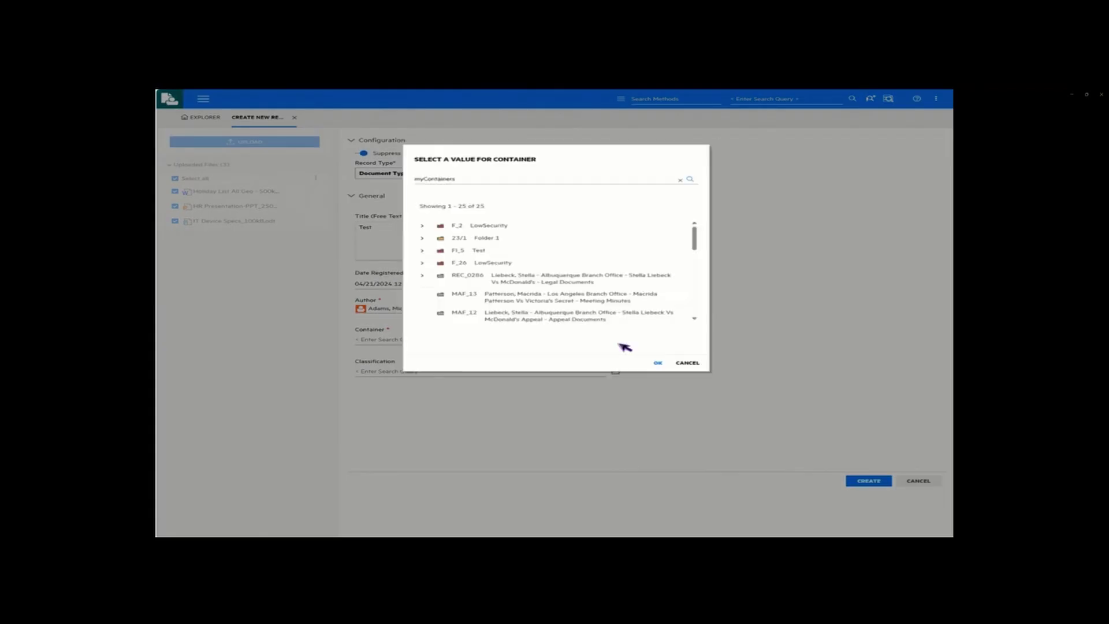
# Set F_2 LowSecurity as the container, create the records for the uploaded files and finish.
pyautogui.click(491, 226)
pyautogui.click(658, 363)
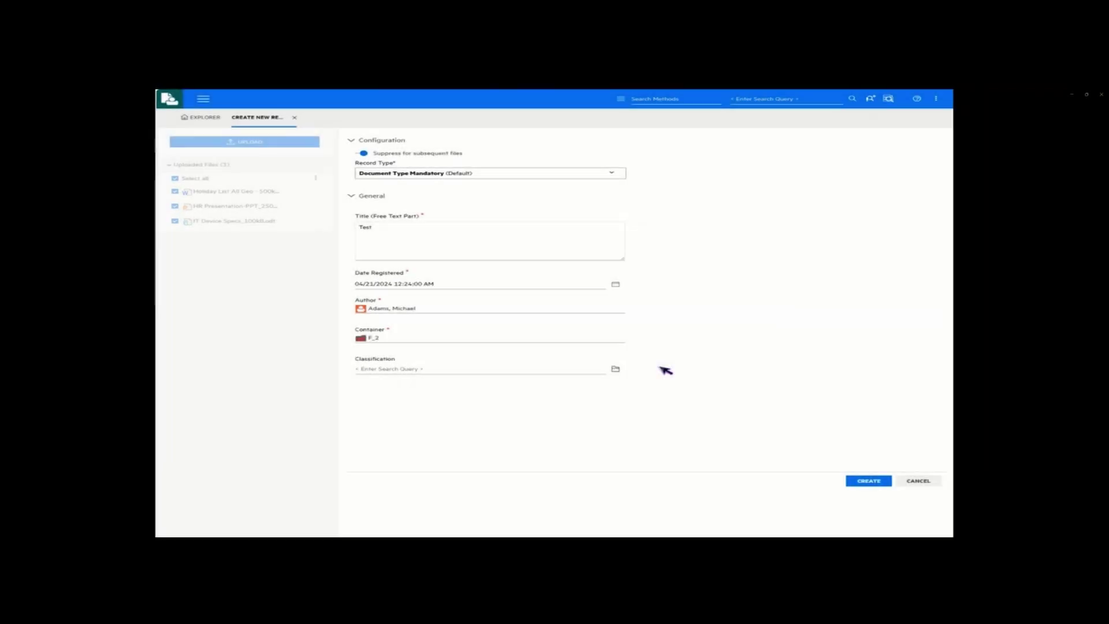
pyautogui.click(880, 482)
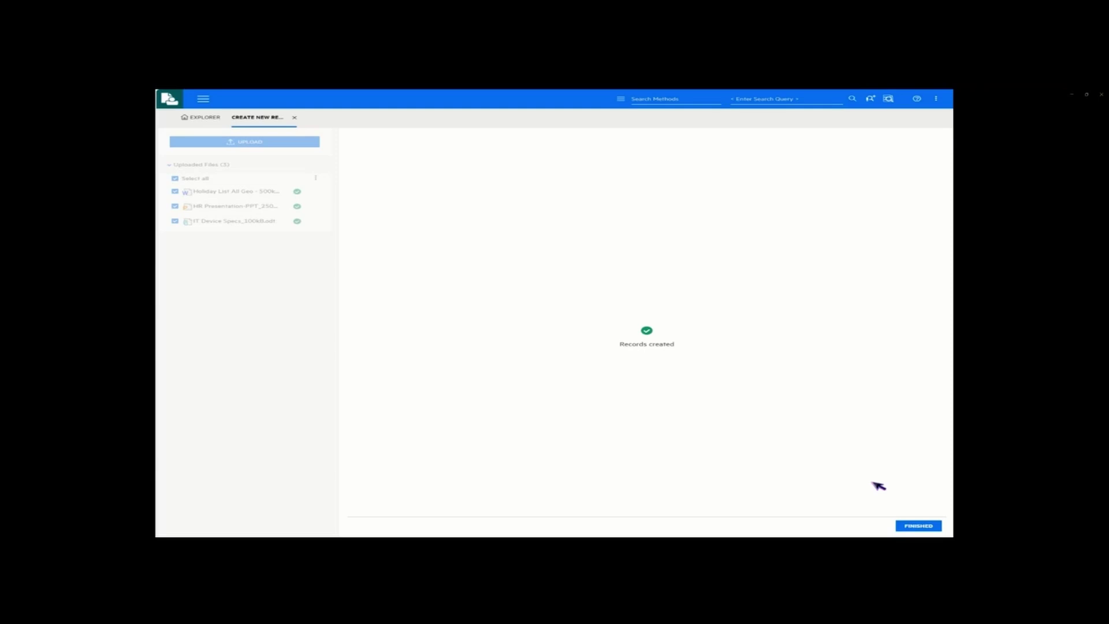
pyautogui.click(917, 526)
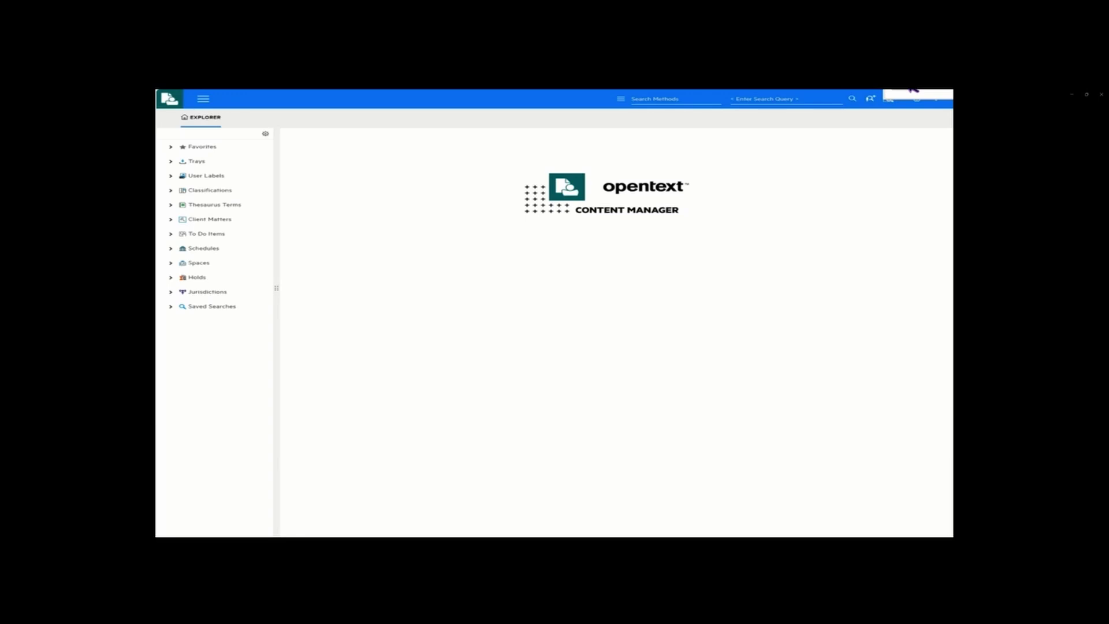
# Search for "all" records and move the Title column after the Record Number column.
pyautogui.click(795, 100)
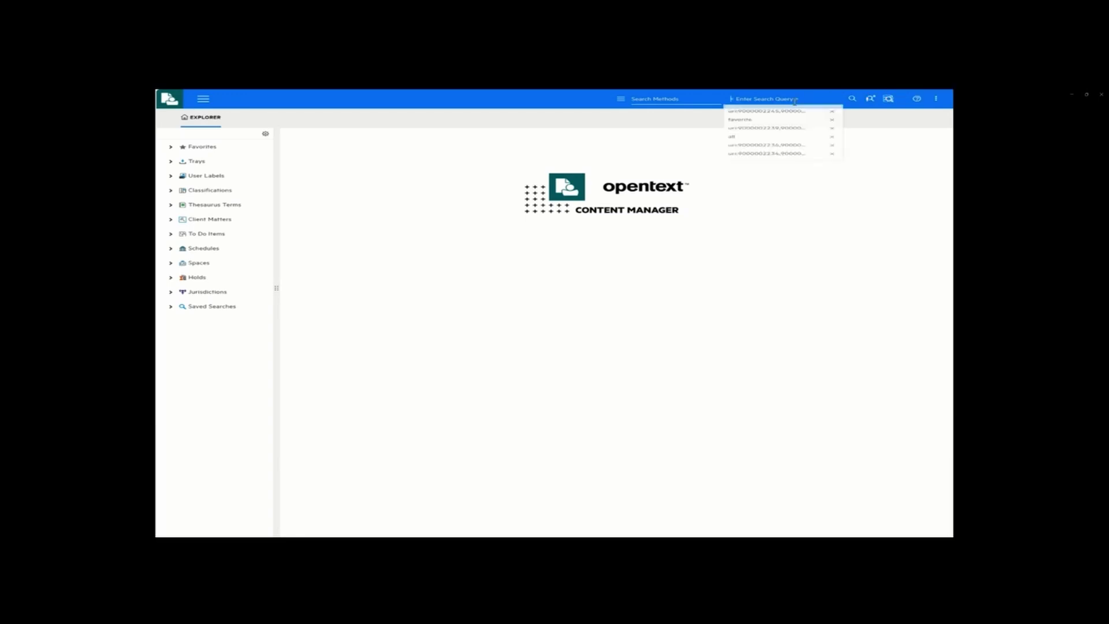
pyautogui.write('all')
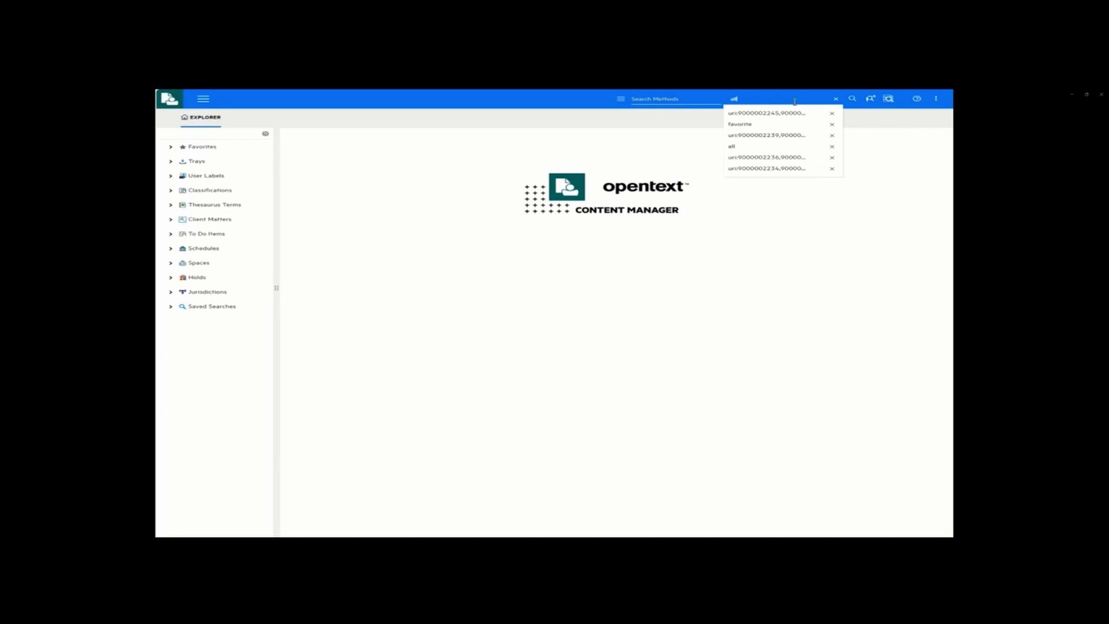
pyautogui.press('Return')
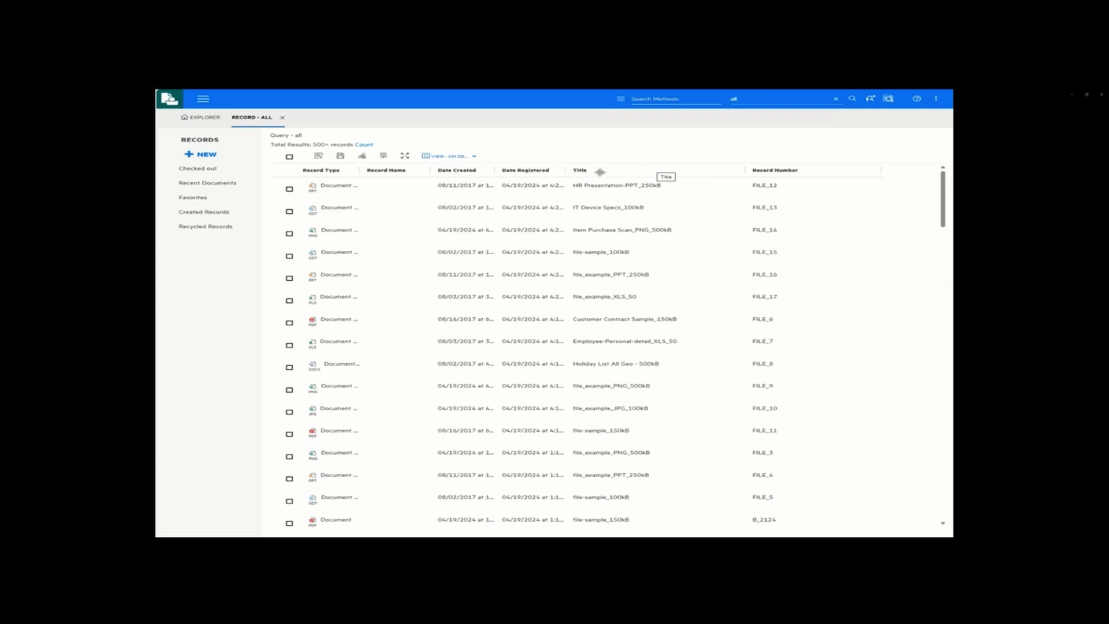
pyautogui.moveTo(595, 175); pyautogui.dragTo(827, 174)
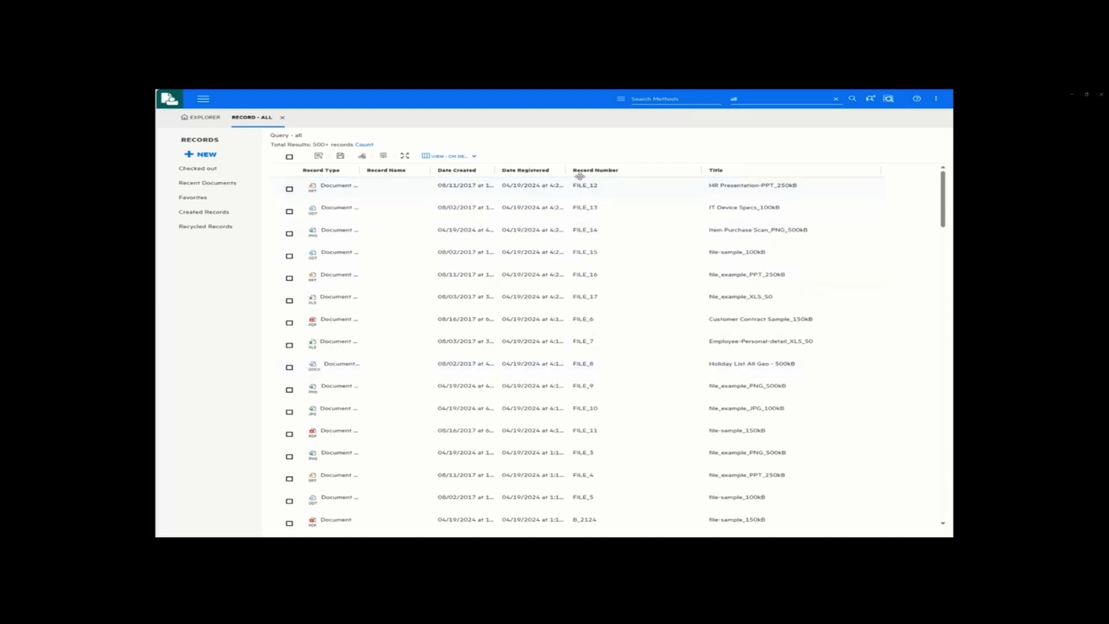
# Open the column view configuration for the record results list.
pyautogui.click(475, 156)
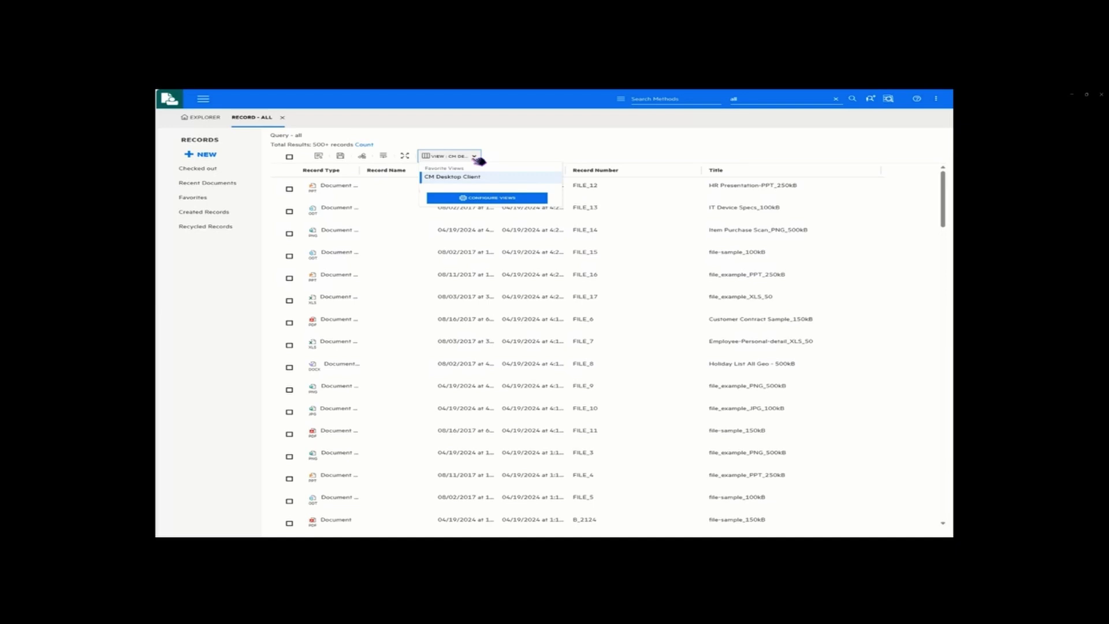
pyautogui.click(474, 156)
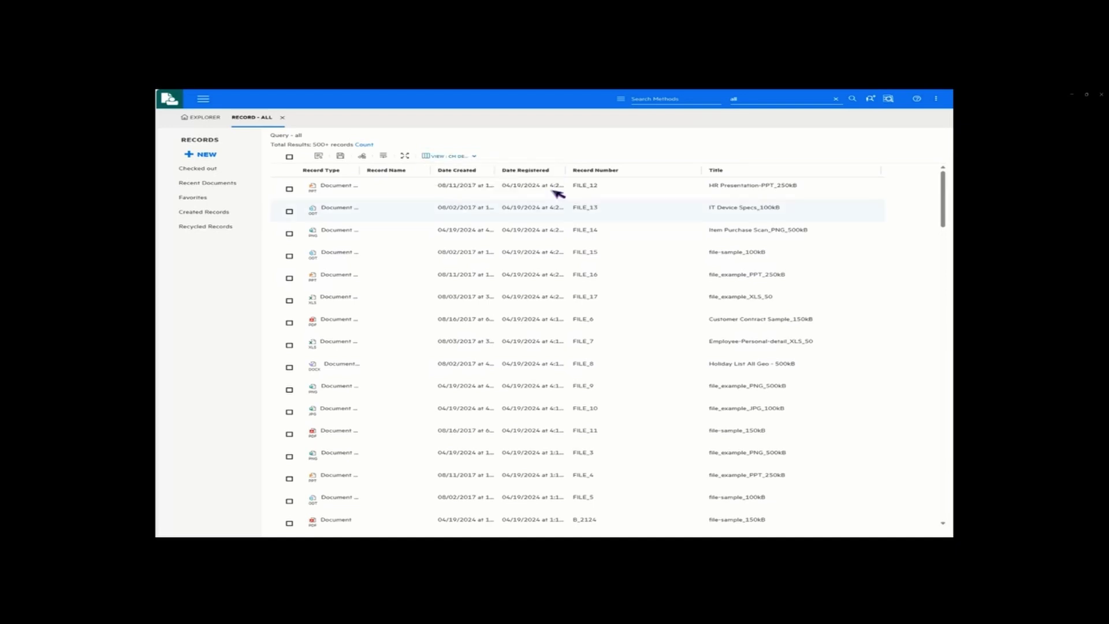
pyautogui.click(475, 157)
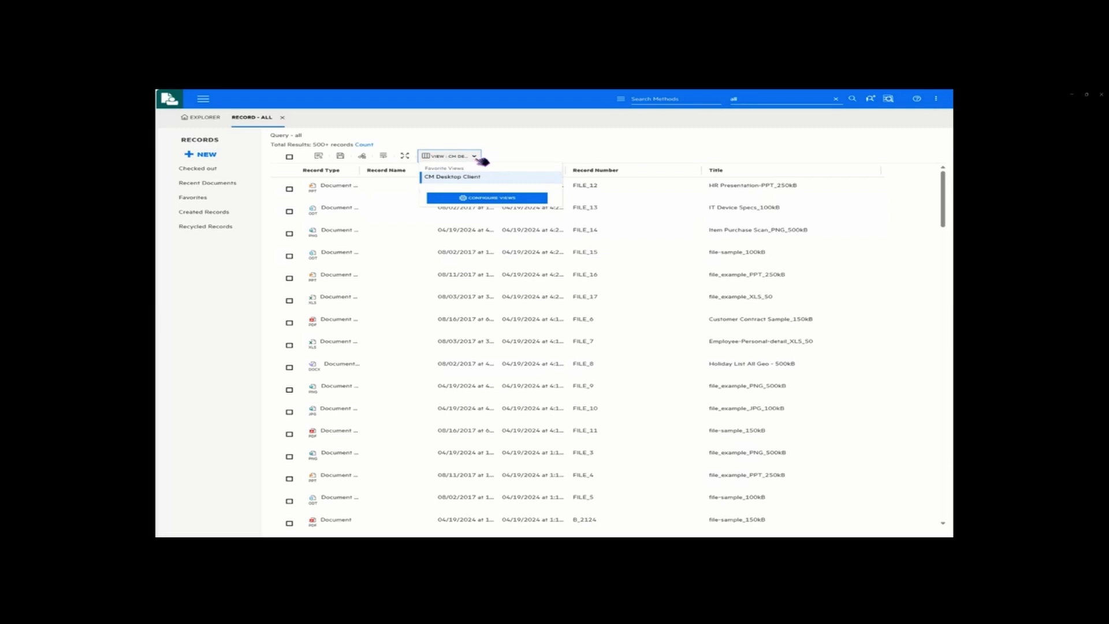
pyautogui.click(490, 199)
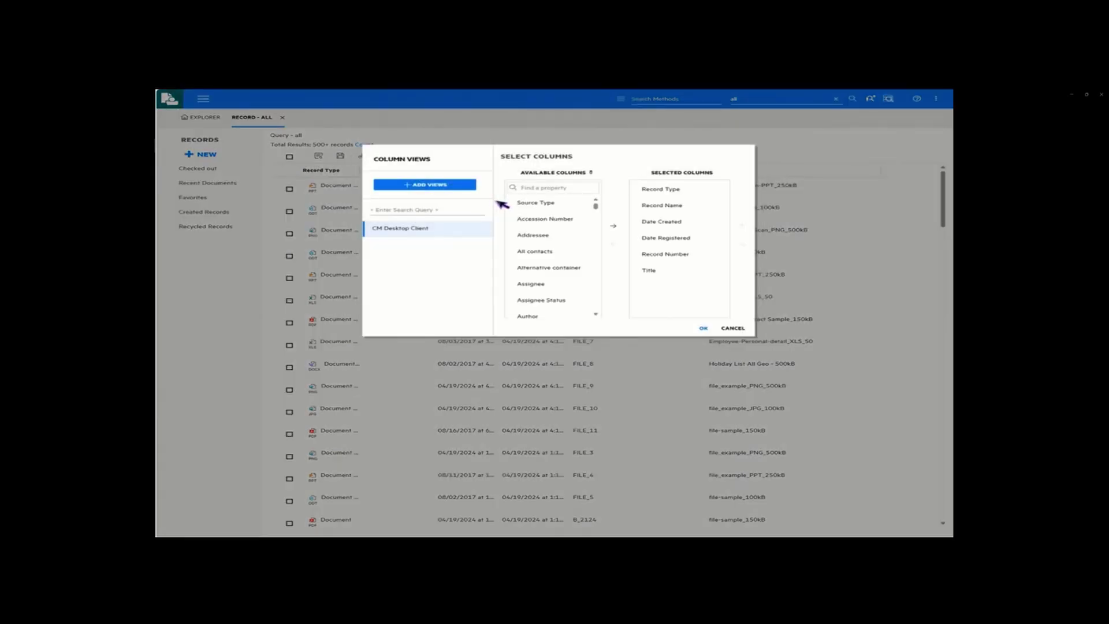
pyautogui.moveTo(62, 481)
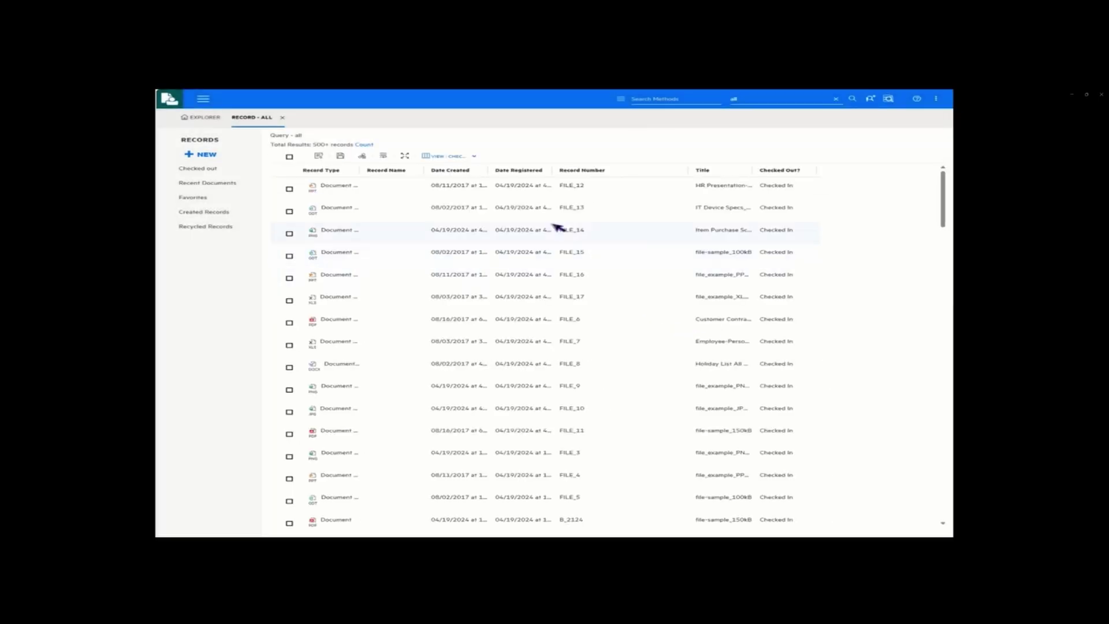
# Add a new column view named Author in the column view configuration.
pyautogui.click(475, 158)
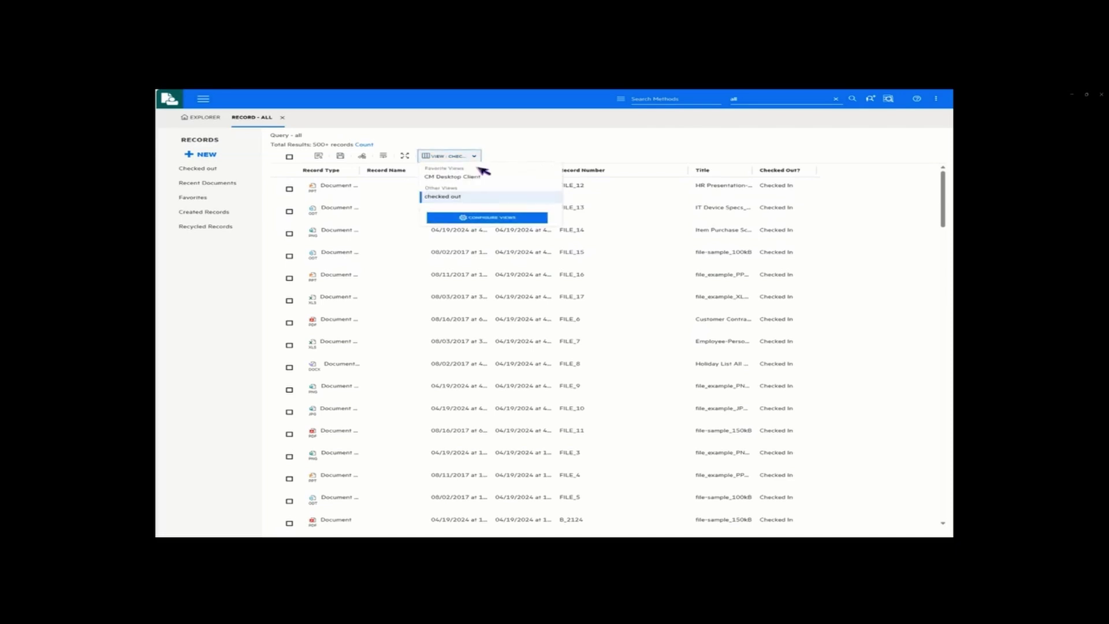
pyautogui.click(527, 162)
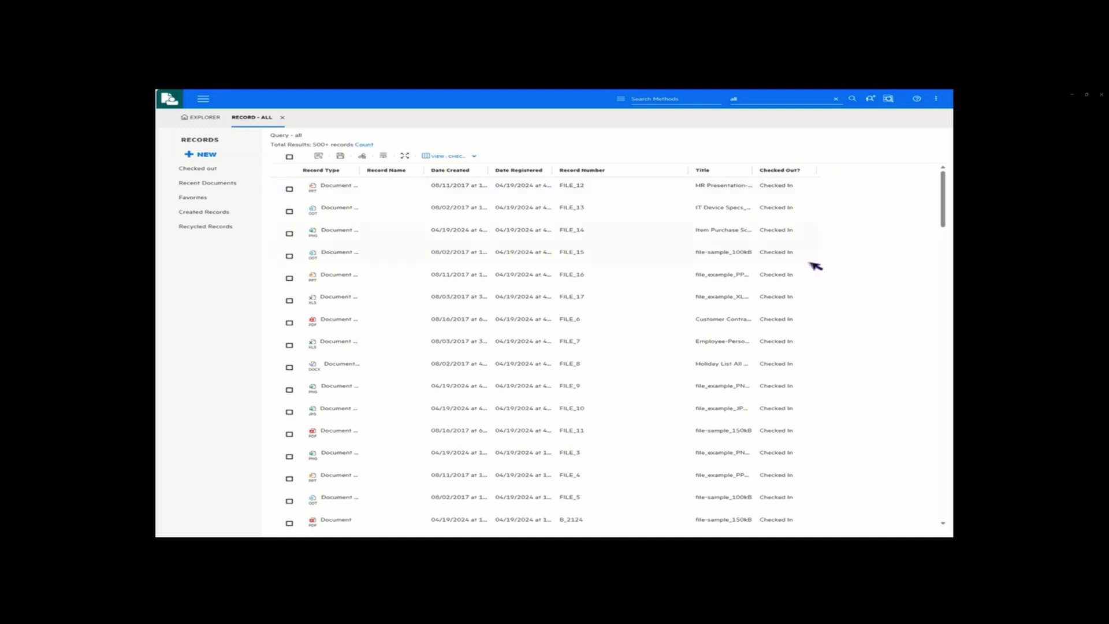
pyautogui.click(480, 159)
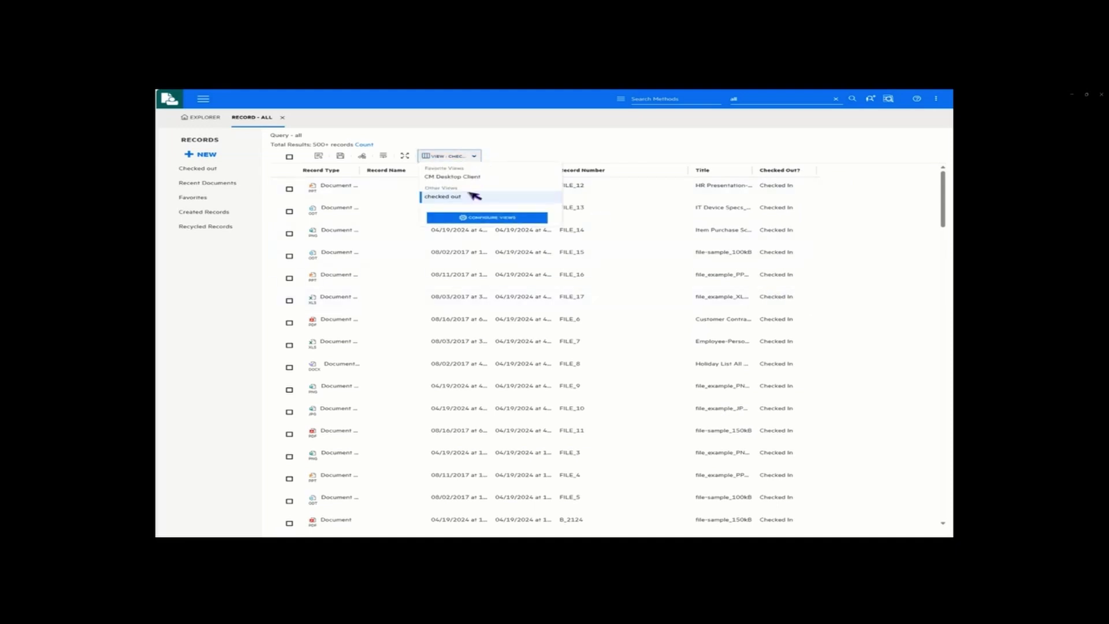
pyautogui.click(482, 217)
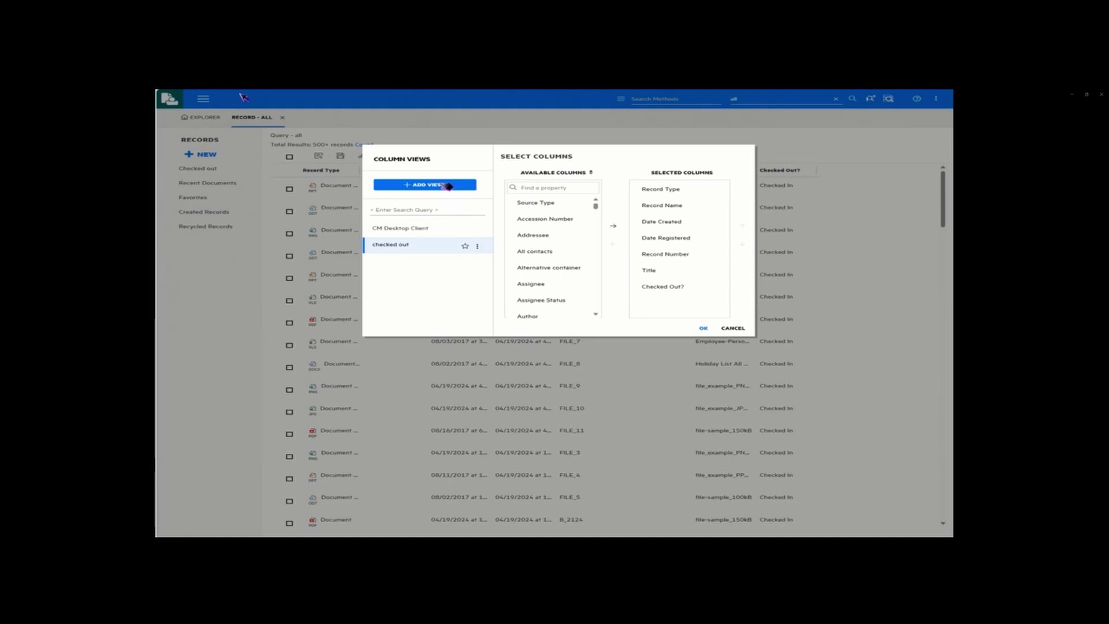
pyautogui.click(447, 185)
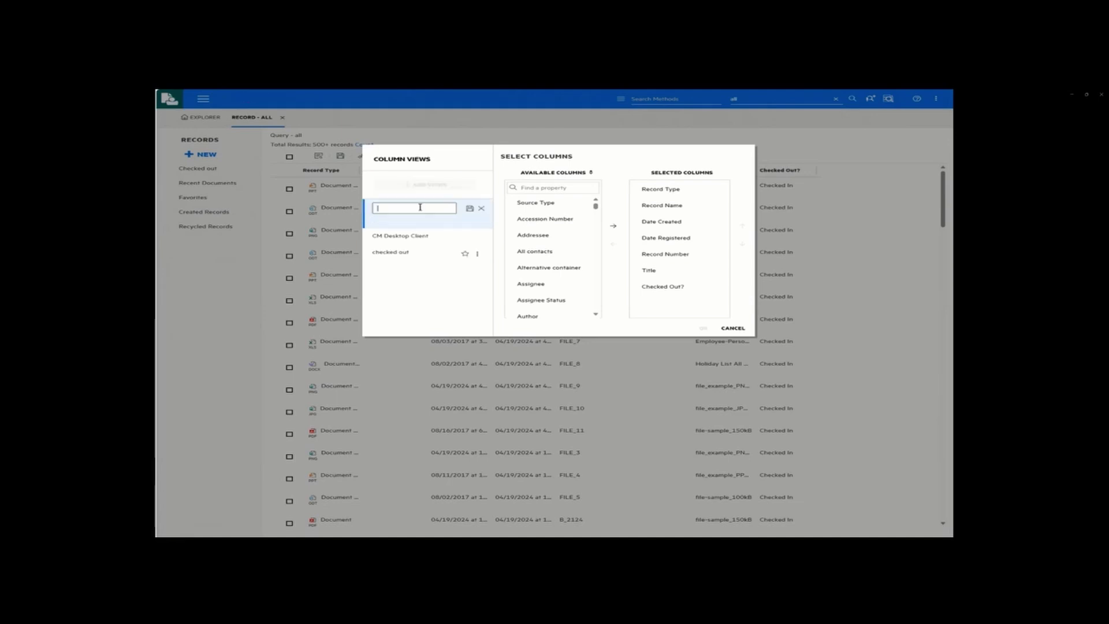
pyautogui.write('Author')
pyautogui.click(470, 208)
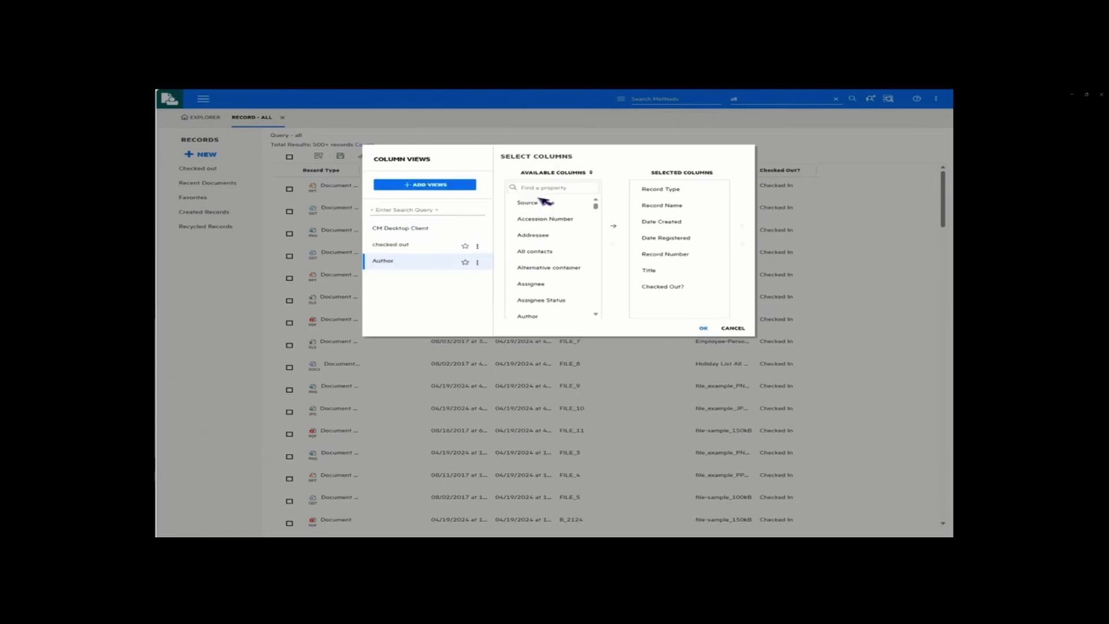
# Include the Author column in the Author view, remove the Checked Out? column and apply the view.
pyautogui.click(544, 317)
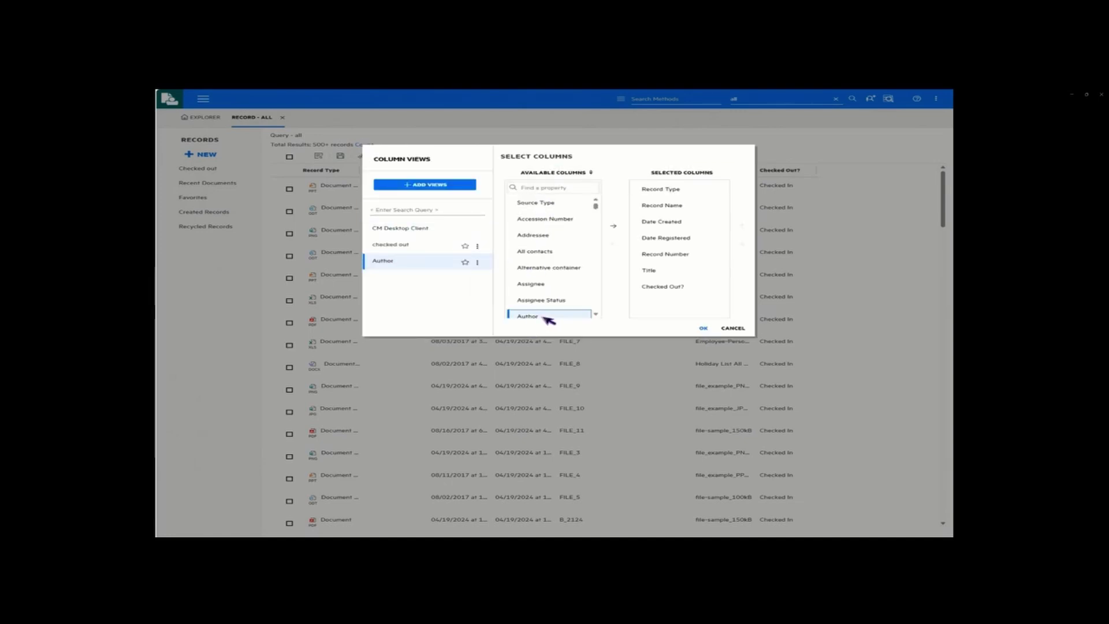
pyautogui.click(614, 226)
pyautogui.click(674, 288)
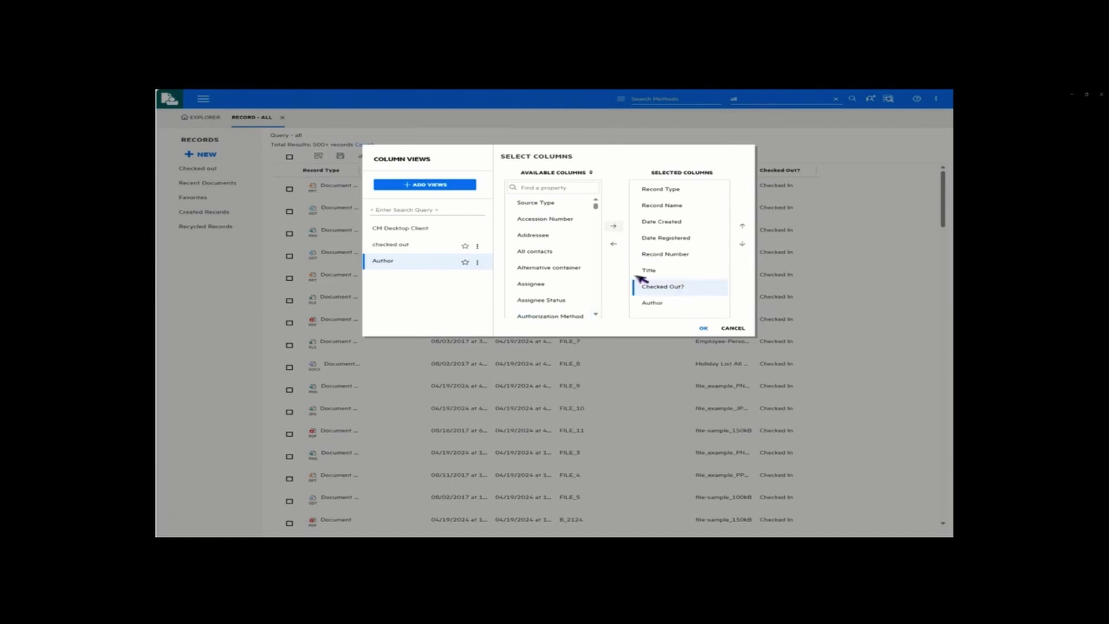
pyautogui.click(615, 244)
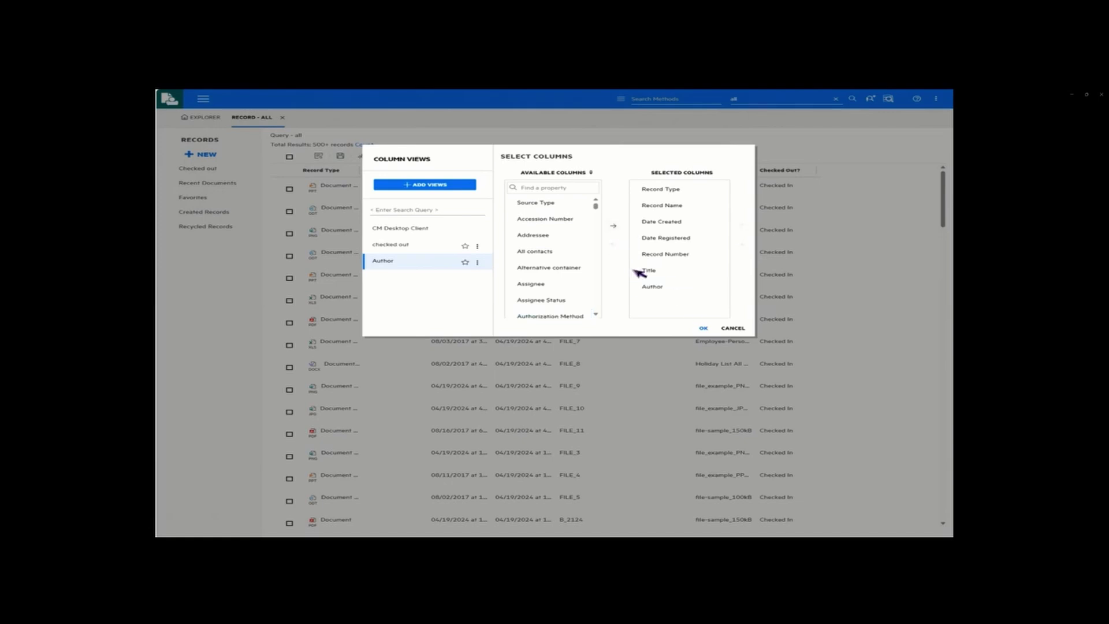
pyautogui.click(704, 331)
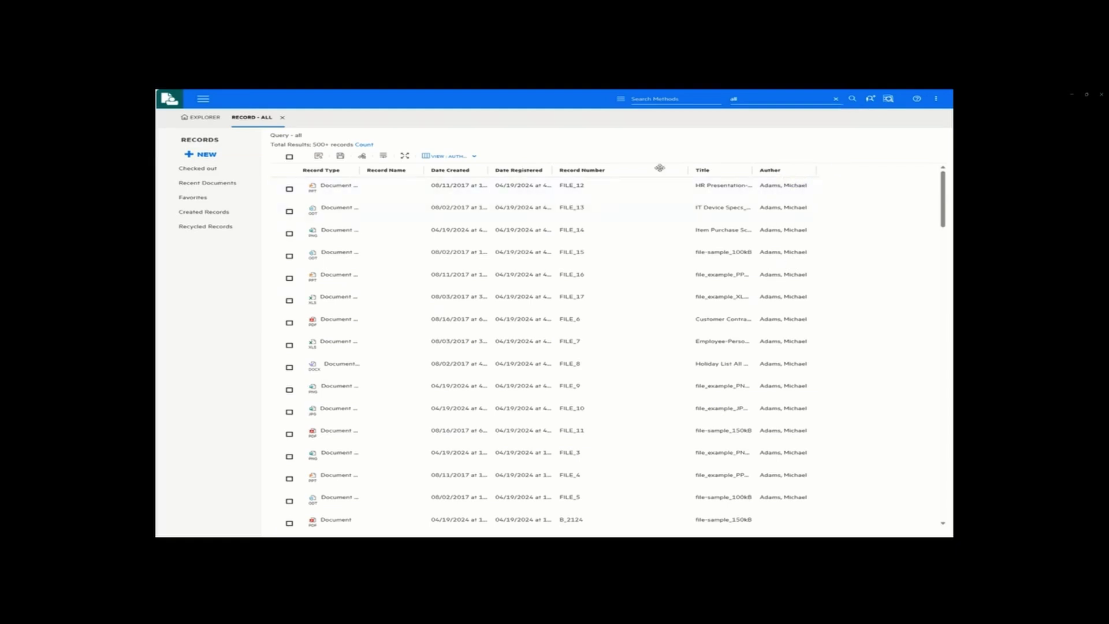
# Switch the results list to the checked out view.
pyautogui.click(475, 157)
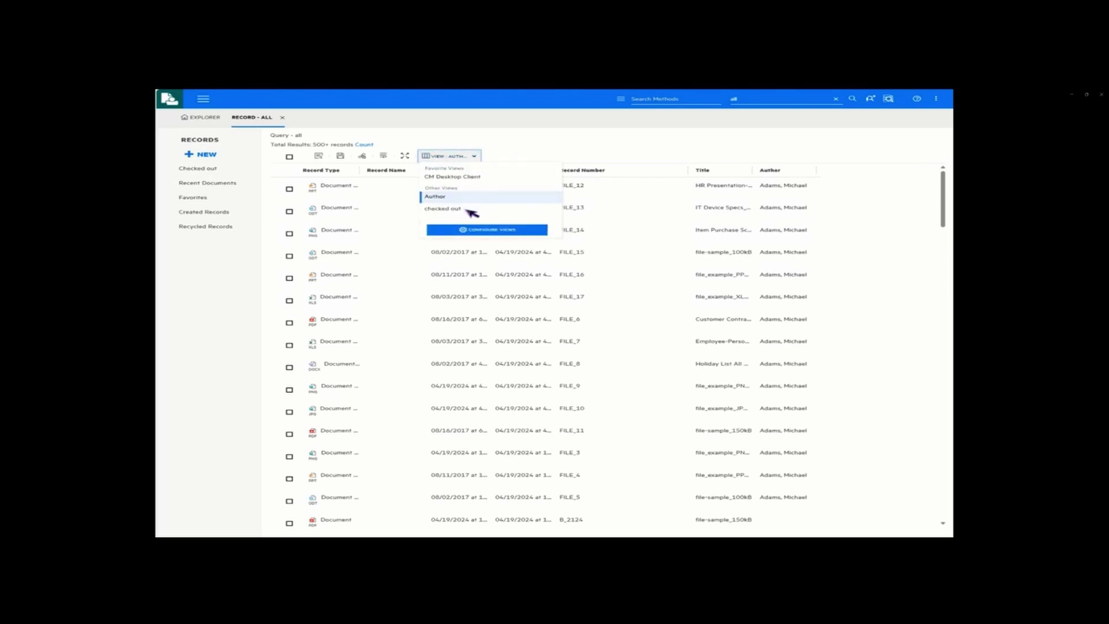
pyautogui.click(443, 209)
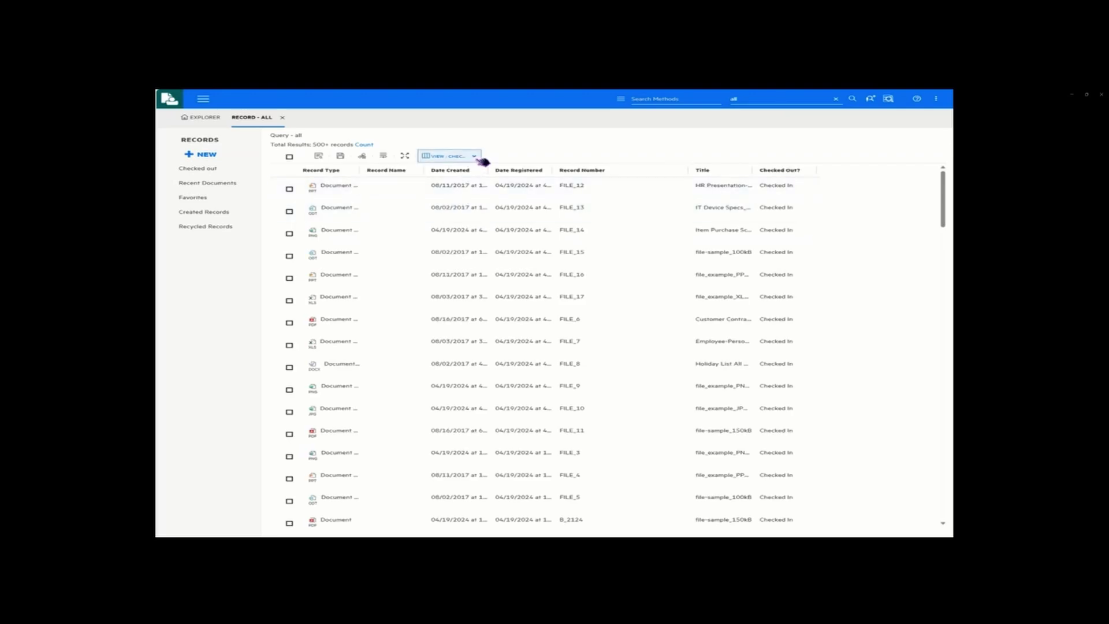
# Rename the checked out view to "checked out-renamed", mark it as a favorite and apply the configuration.
pyautogui.click(477, 158)
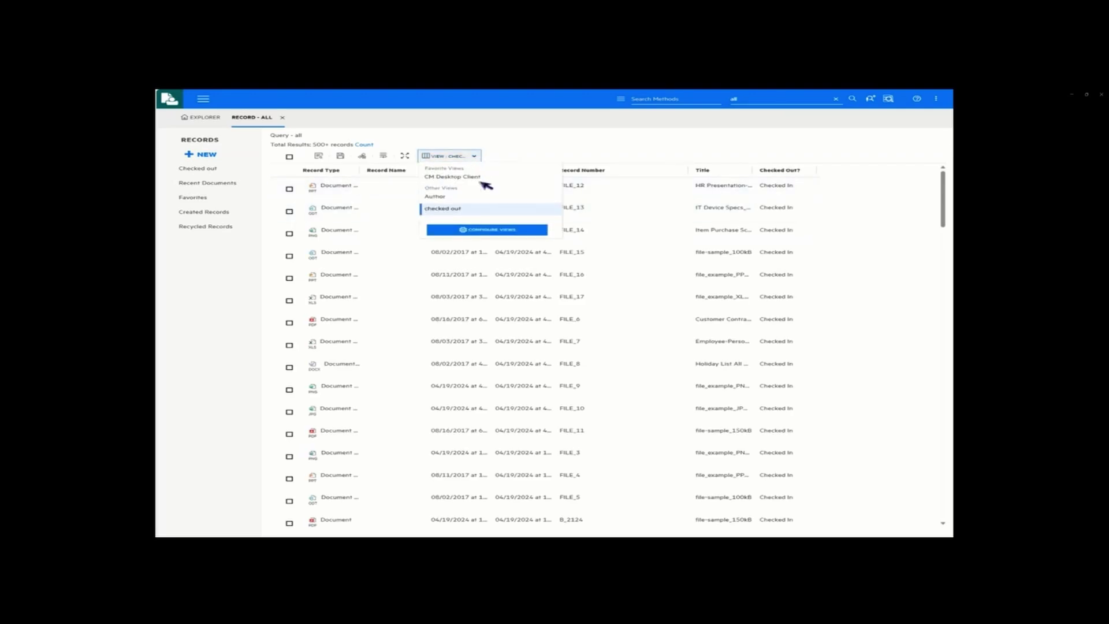
pyautogui.click(486, 229)
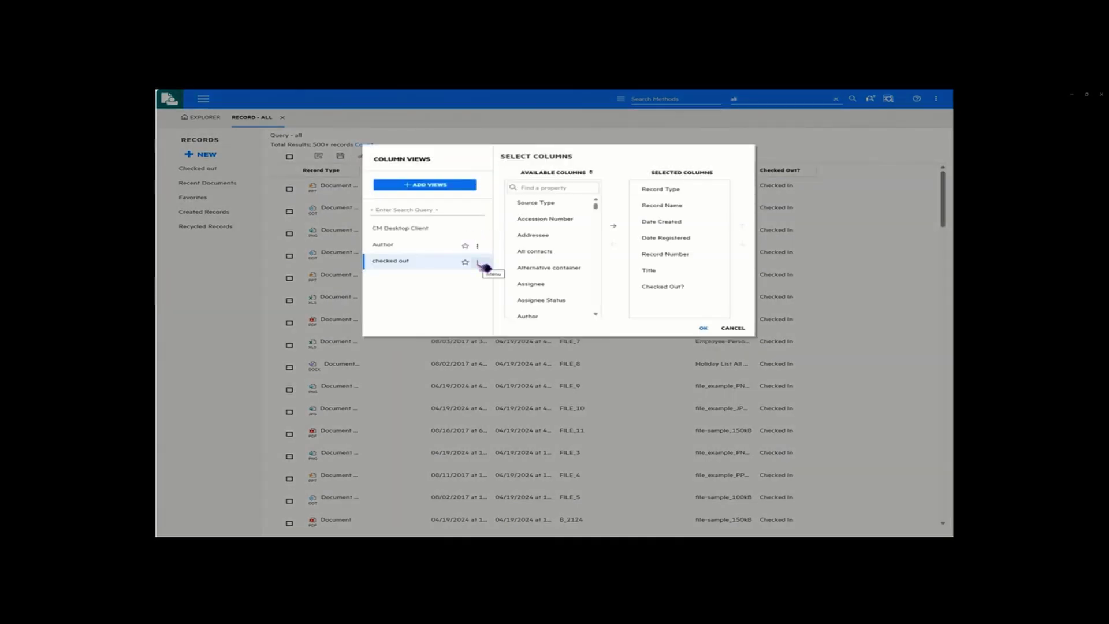
pyautogui.click(479, 263)
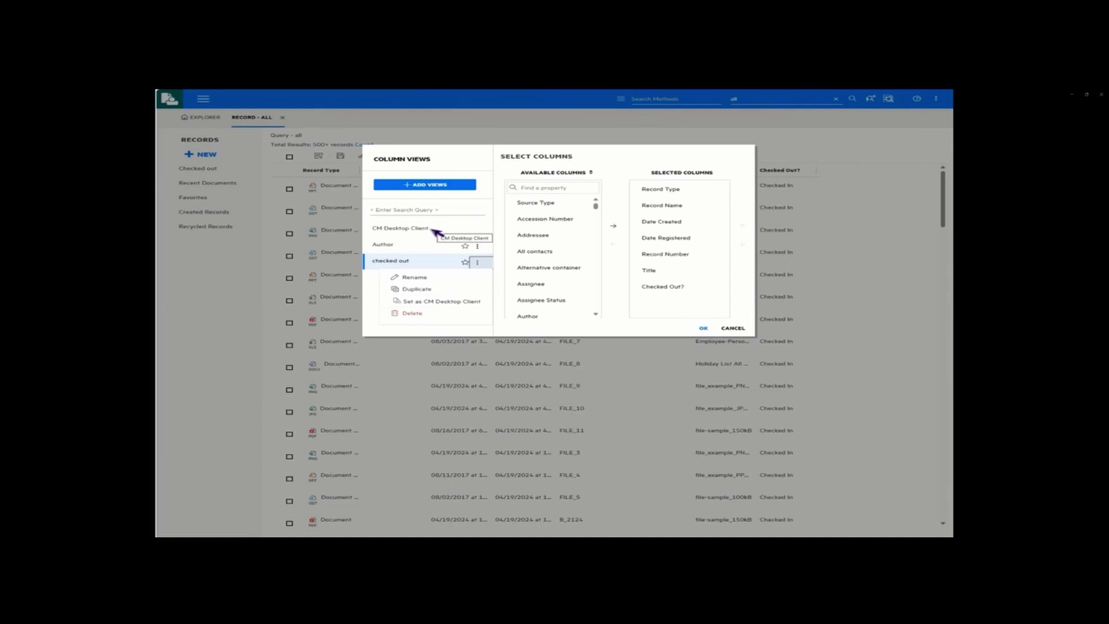
pyautogui.click(431, 282)
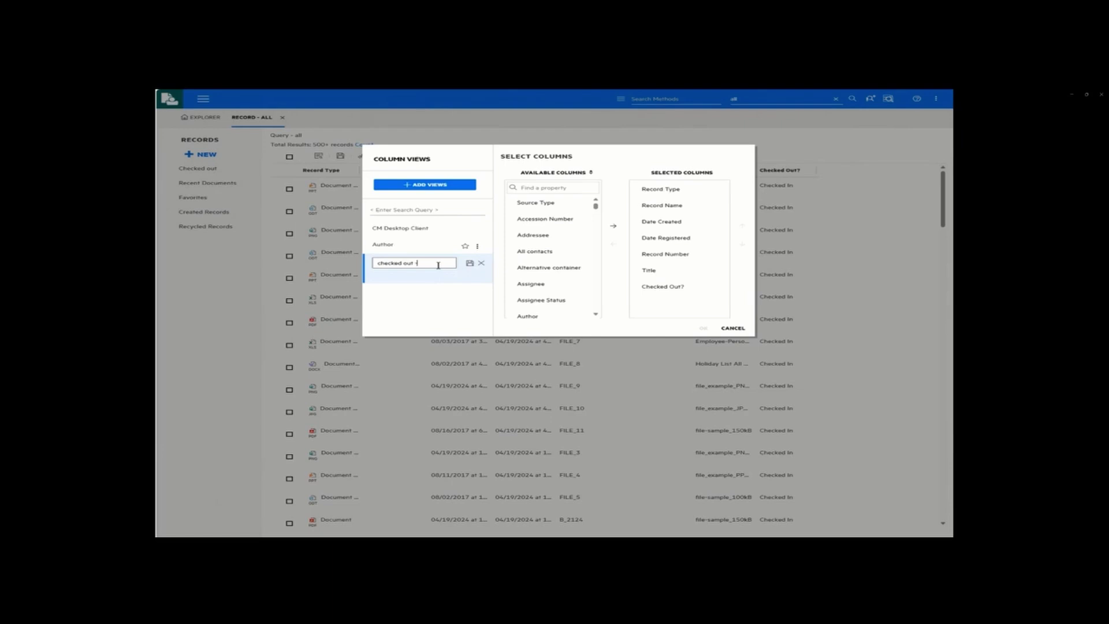
pyautogui.write('-renamed')
pyautogui.click(480, 263)
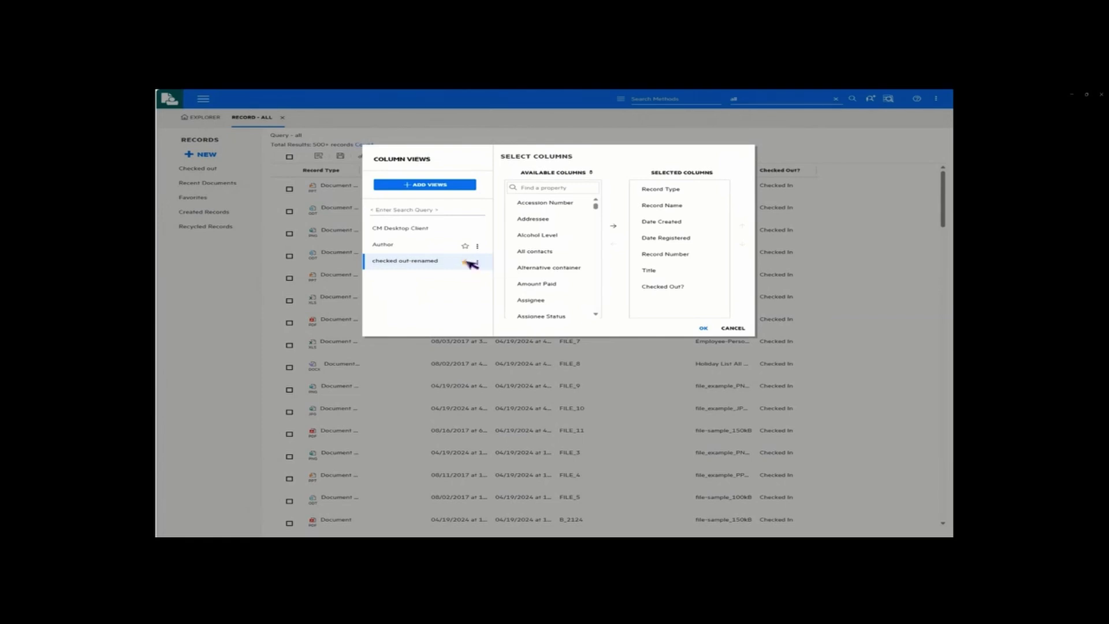
pyautogui.click(703, 327)
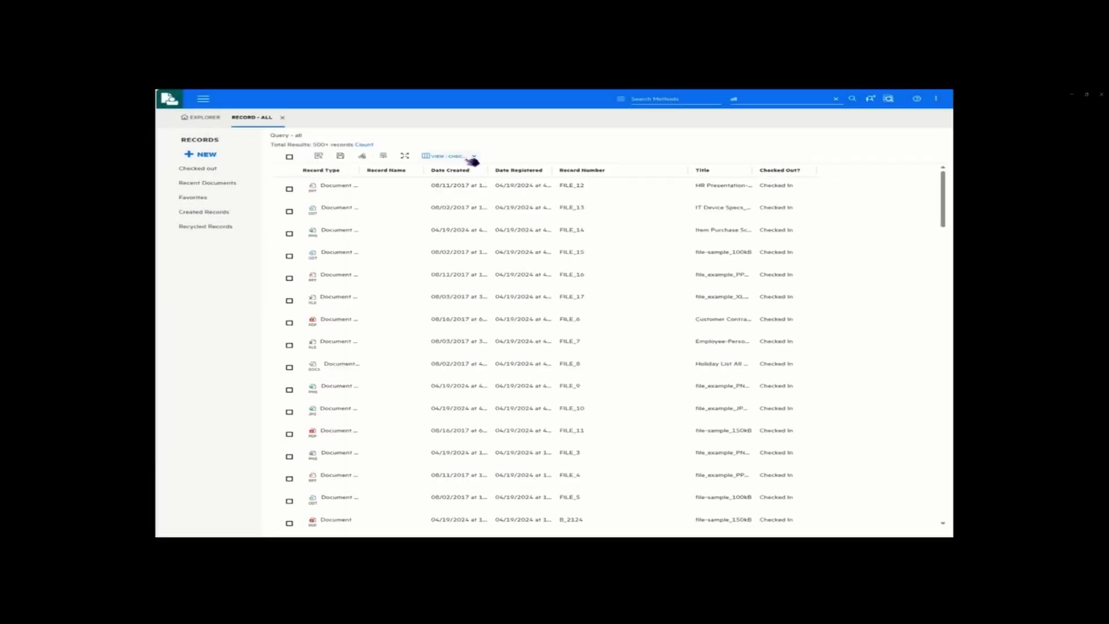
# Review which column views are listed under Favorite Views and Other Views.
pyautogui.click(476, 157)
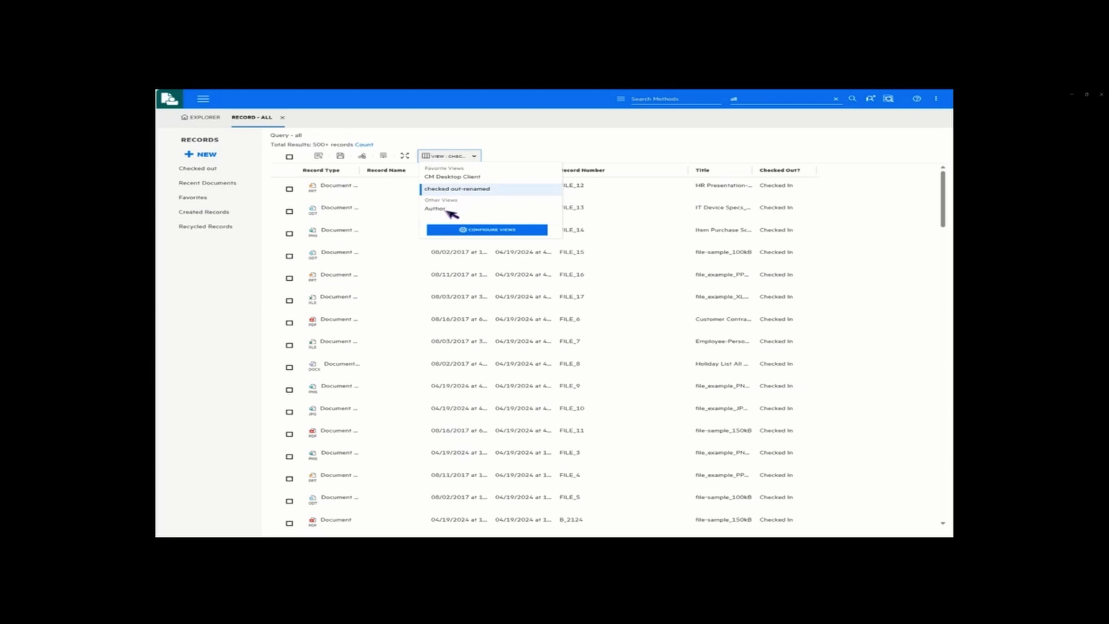
pyautogui.click(477, 158)
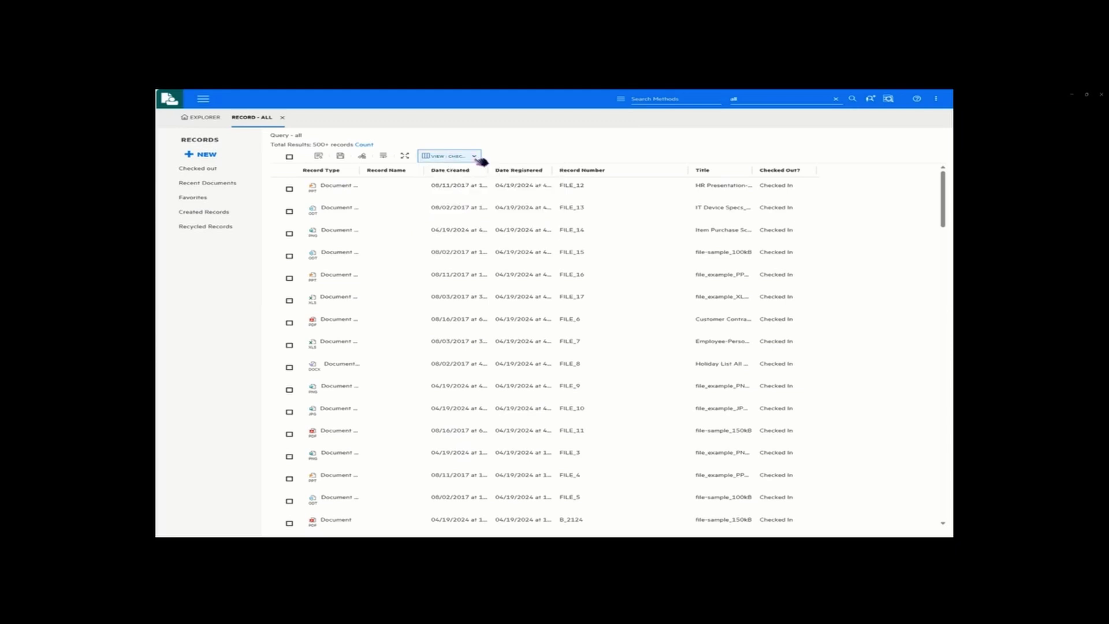
pyautogui.click(479, 158)
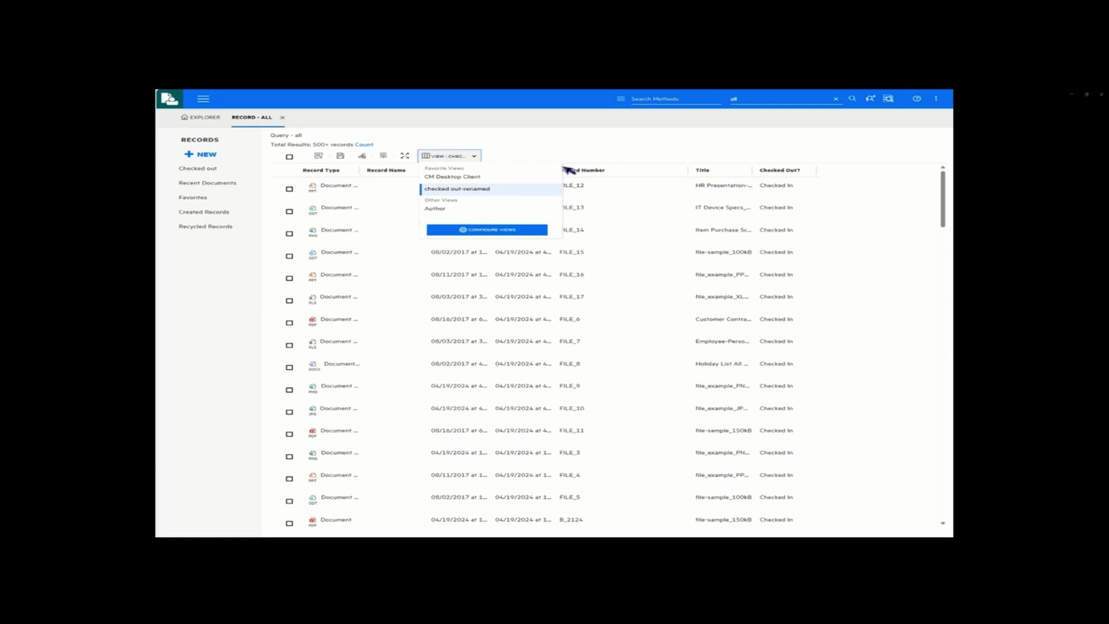
pyautogui.click(575, 153)
# Pause playback of the Web client feature demo video.
pyautogui.moveTo(161, 255)
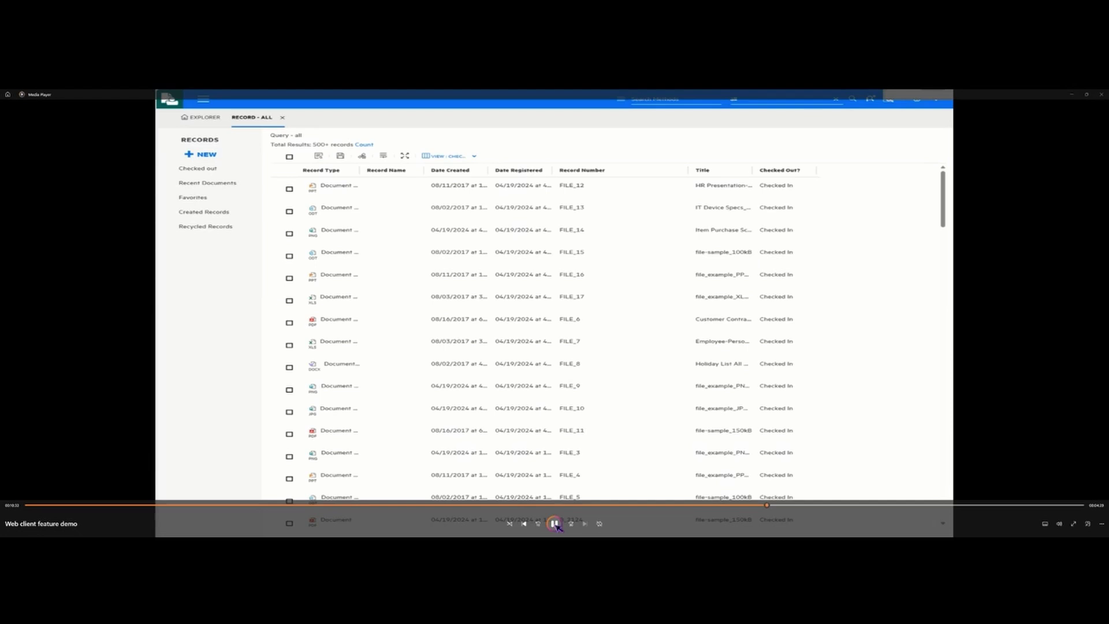
pyautogui.click(556, 524)
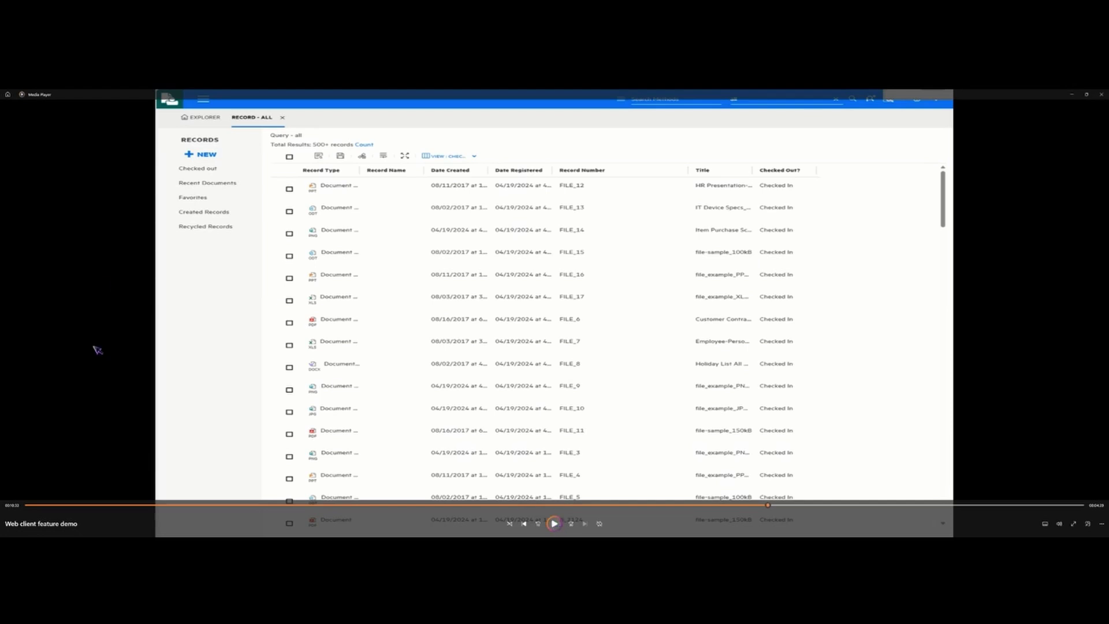